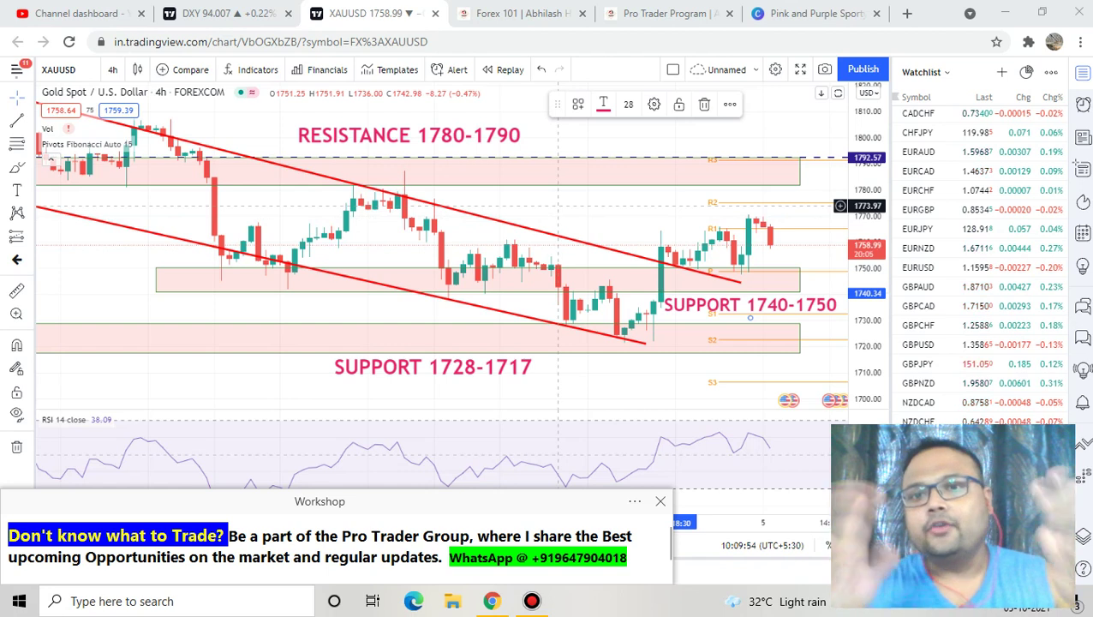
Delete the upper red trend line, keeping the lower descending line, and shift the chart toward earlier candles
click(544, 231)
key(Delete)
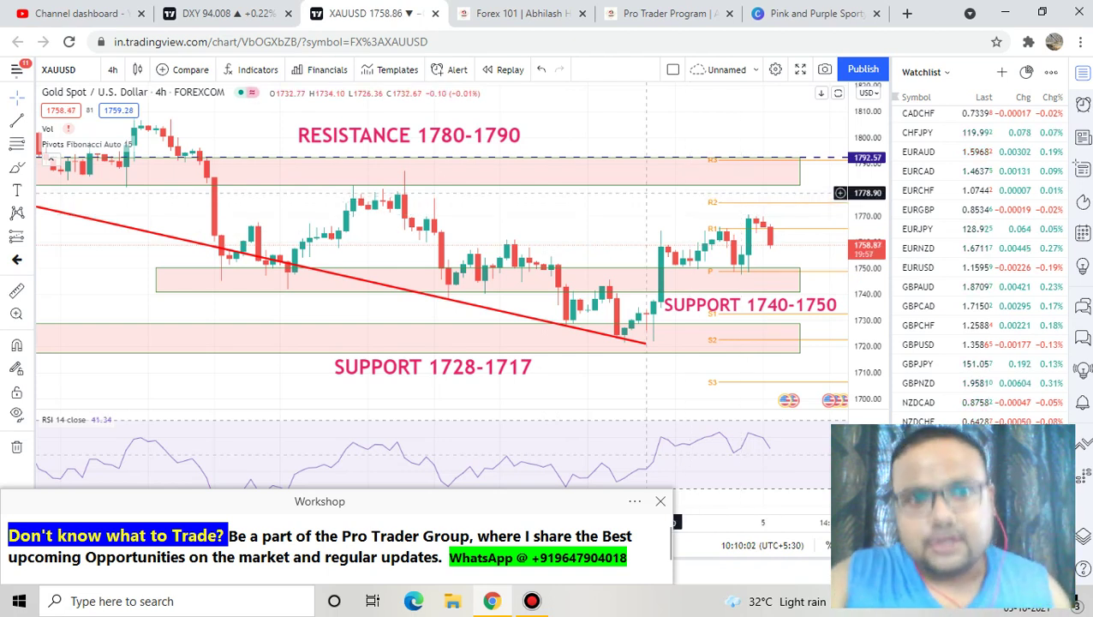
drag(643, 218, 698, 217)
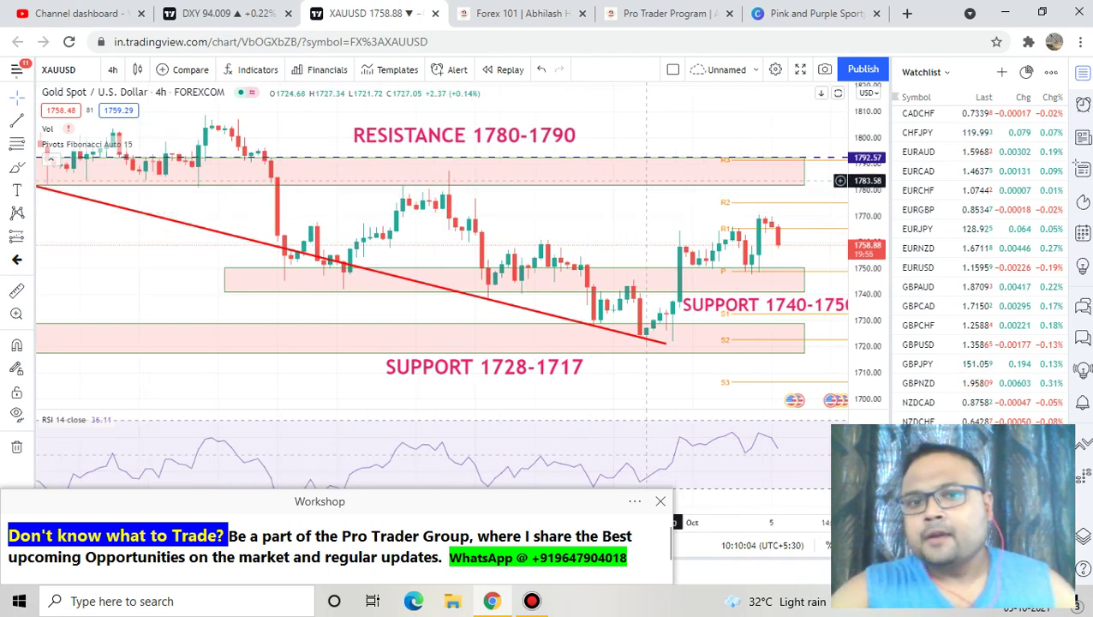
key(ctrl+shift+d)
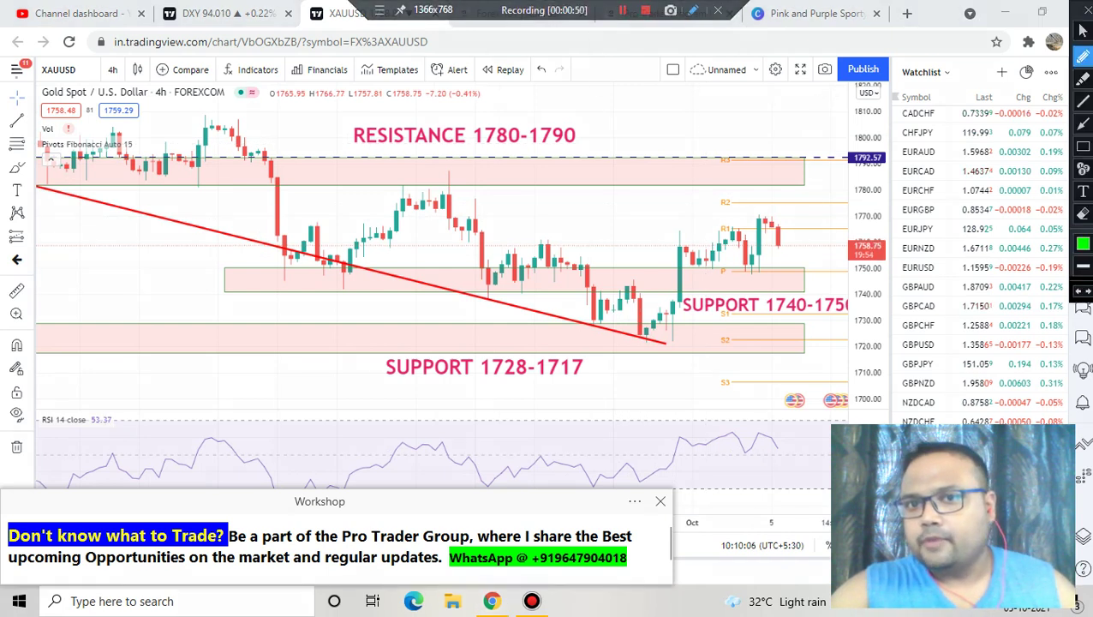
mouse_move(365, 349)
mouse_down()
mouse_move(486, 347)
mouse_move(599, 369)
mouse_move(439, 392)
mouse_move(354, 374)
mouse_move(365, 350)
mouse_up()
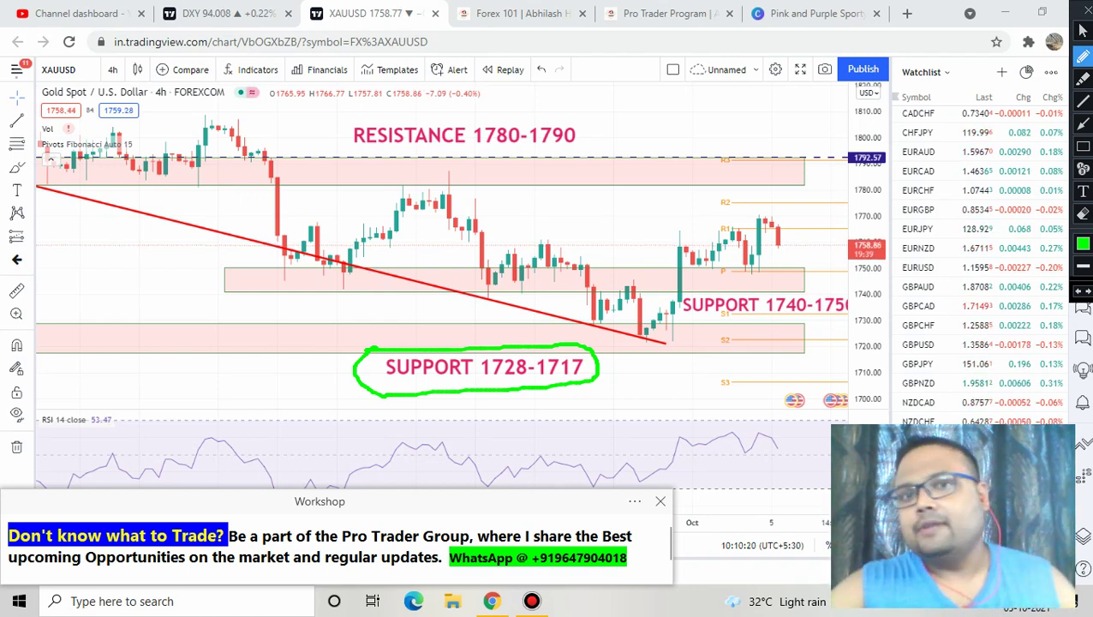
mouse_move(352, 165)
mouse_down()
mouse_move(523, 160)
mouse_move(630, 129)
mouse_move(451, 65)
mouse_move(330, 92)
mouse_move(322, 142)
mouse_up()
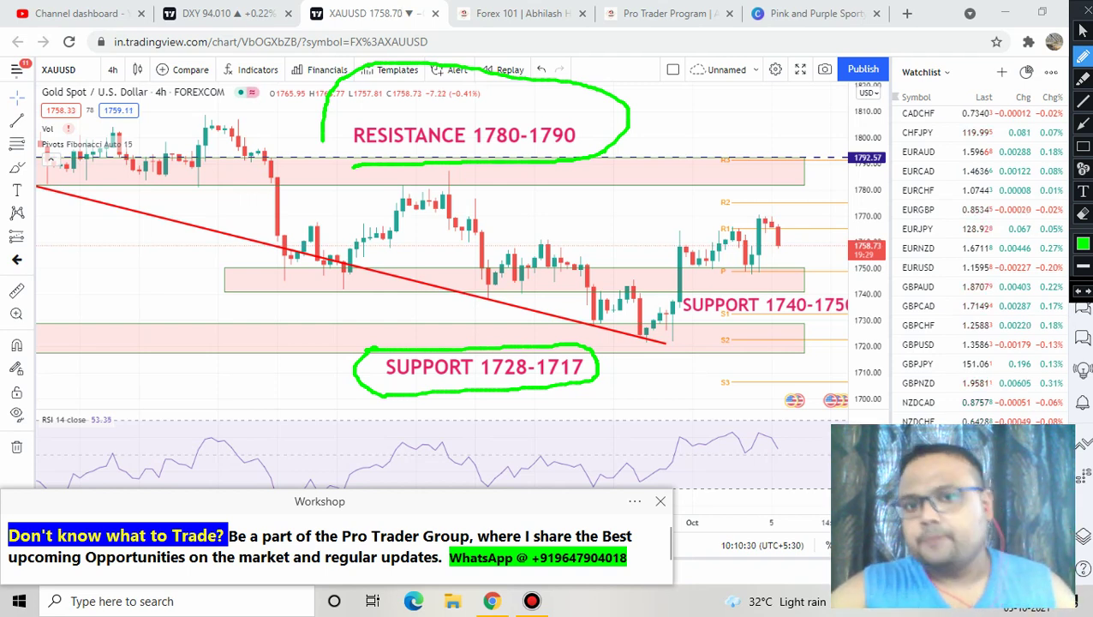
drag(444, 343, 341, 348)
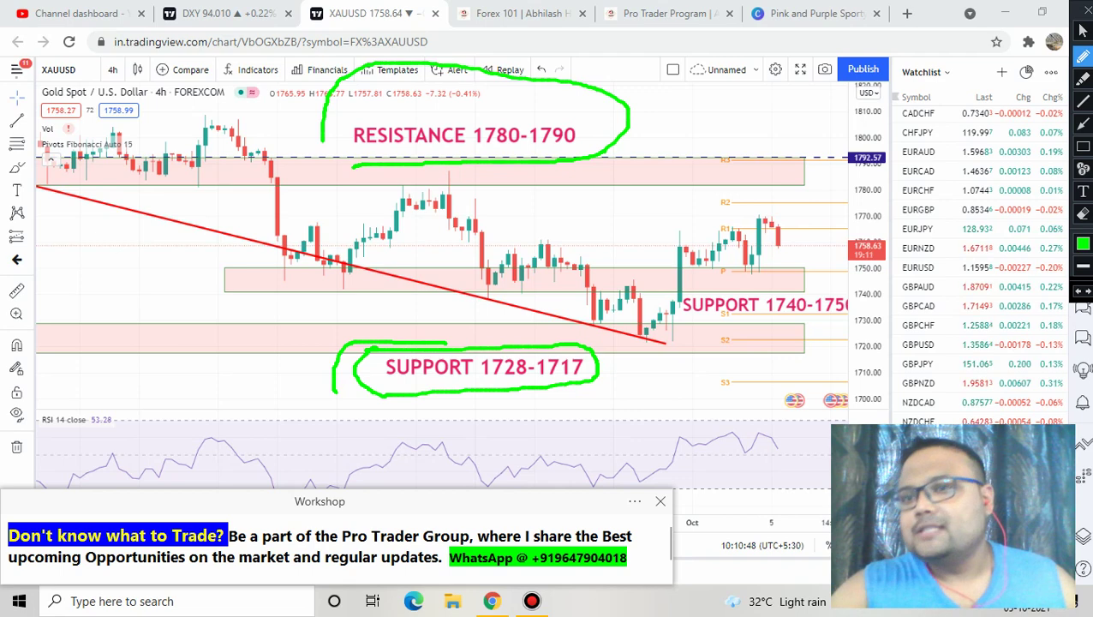
click(1084, 11)
drag(634, 206, 542, 206)
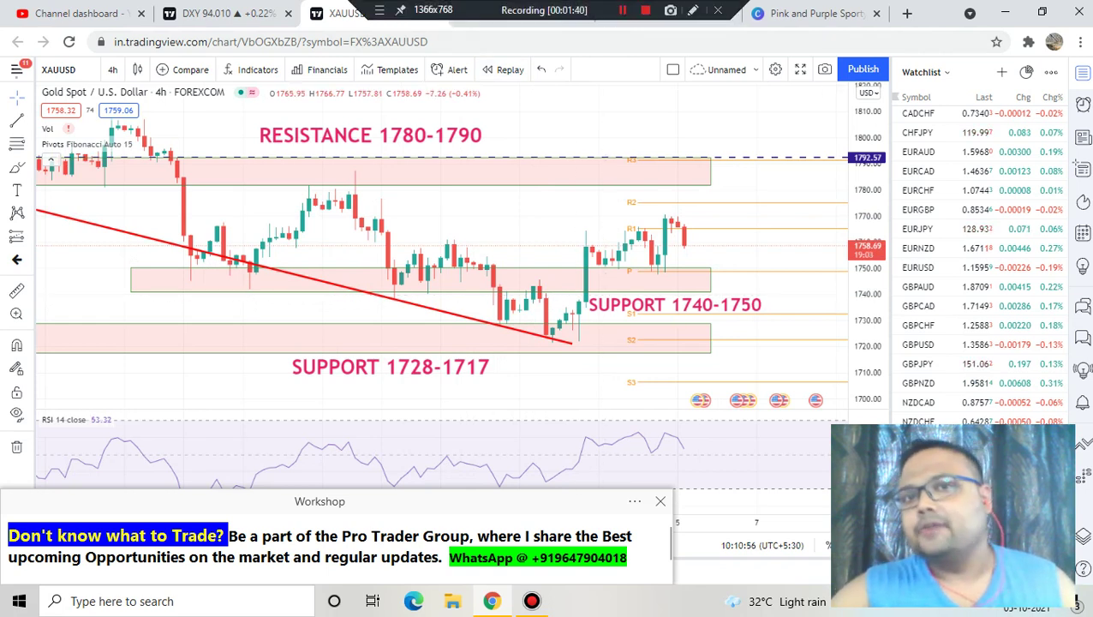
click(693, 10)
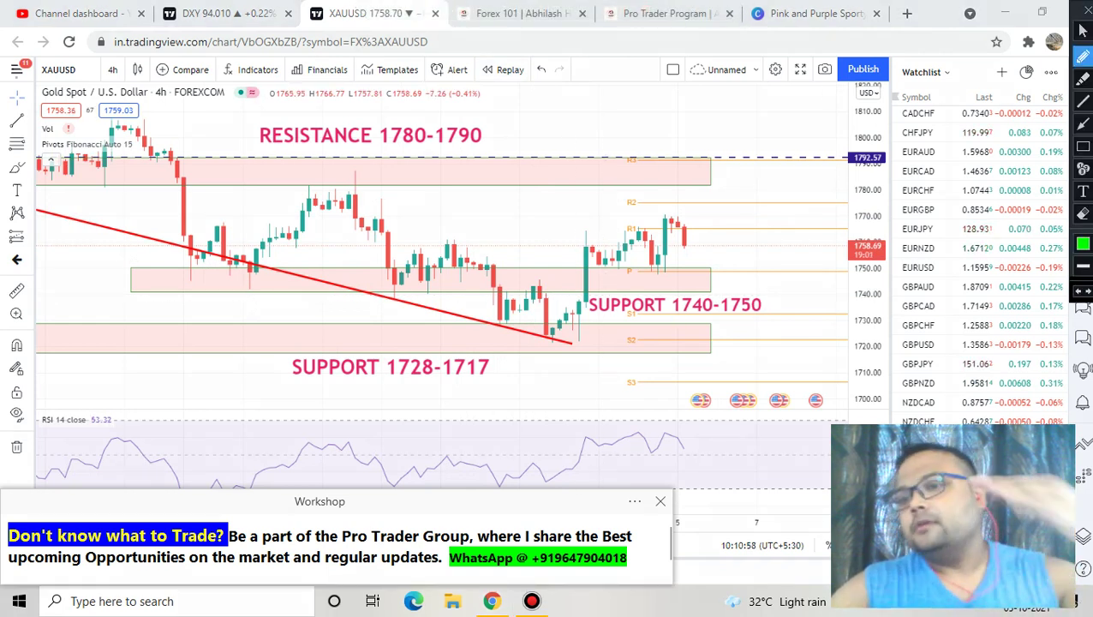
mouse_move(620, 324)
mouse_down()
mouse_move(761, 339)
mouse_move(784, 268)
mouse_move(619, 274)
mouse_move(571, 300)
mouse_up()
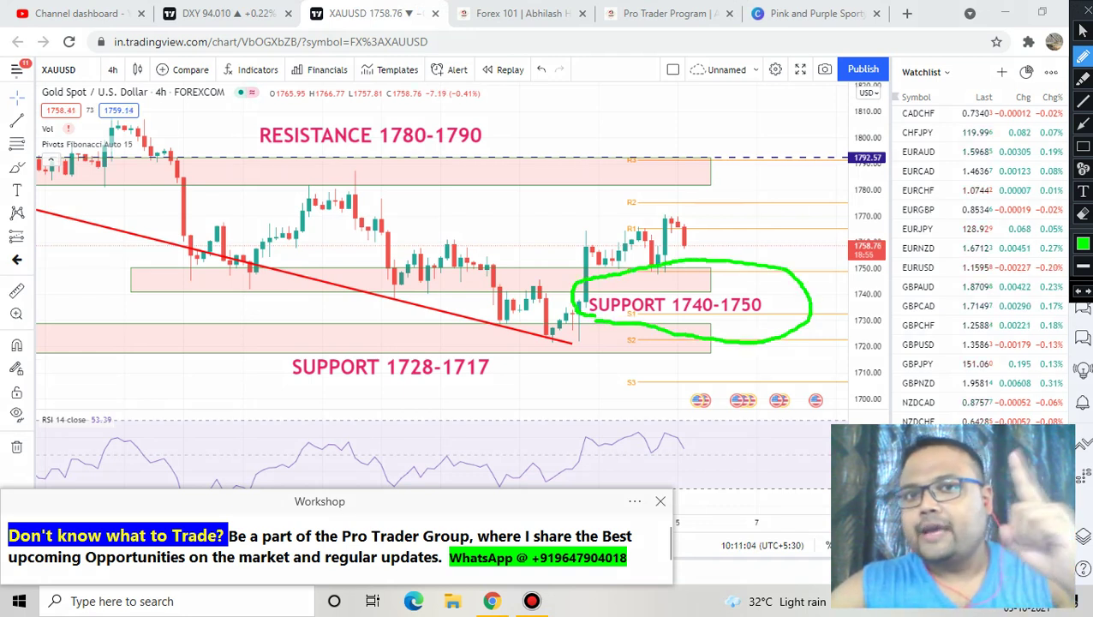
mouse_move(360, 161)
mouse_down()
mouse_move(505, 110)
mouse_move(216, 124)
mouse_move(340, 172)
mouse_up()
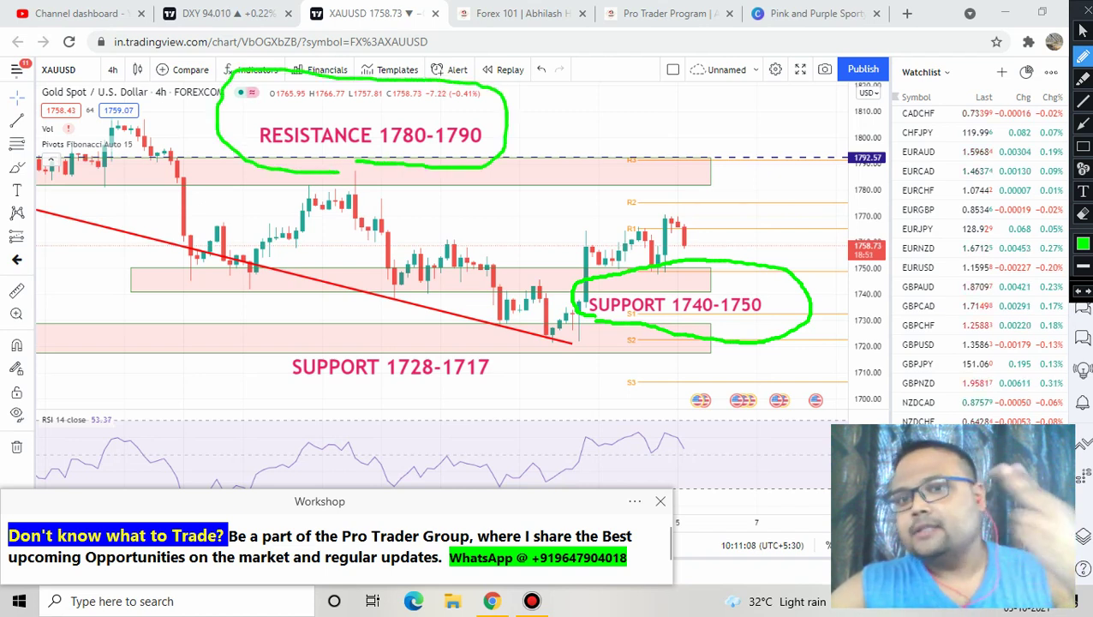
mouse_move(561, 327)
mouse_down()
mouse_move(689, 327)
mouse_move(653, 254)
mouse_up()
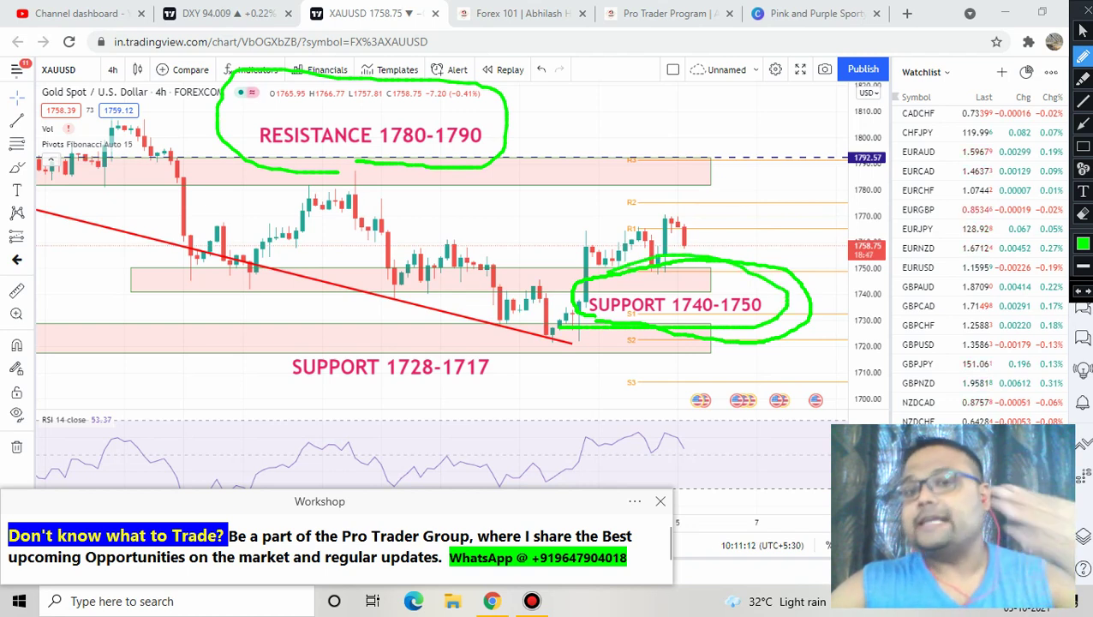
mouse_move(462, 315)
mouse_down()
mouse_move(365, 315)
mouse_move(231, 396)
mouse_move(465, 433)
mouse_move(470, 321)
mouse_up()
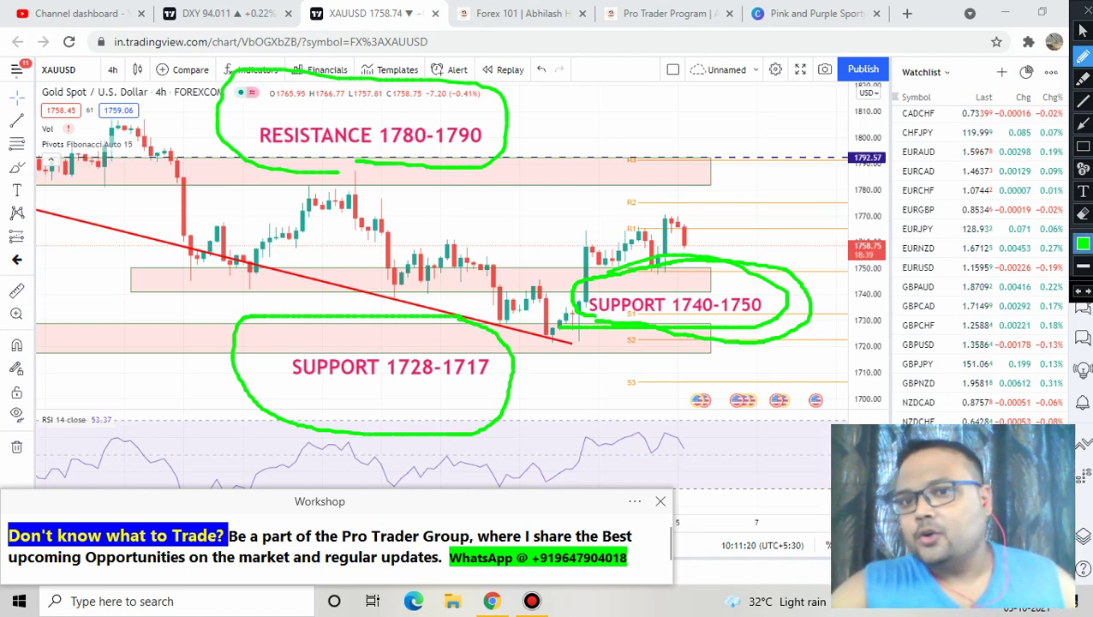
click(1083, 243)
click(928, 120)
click(944, 267)
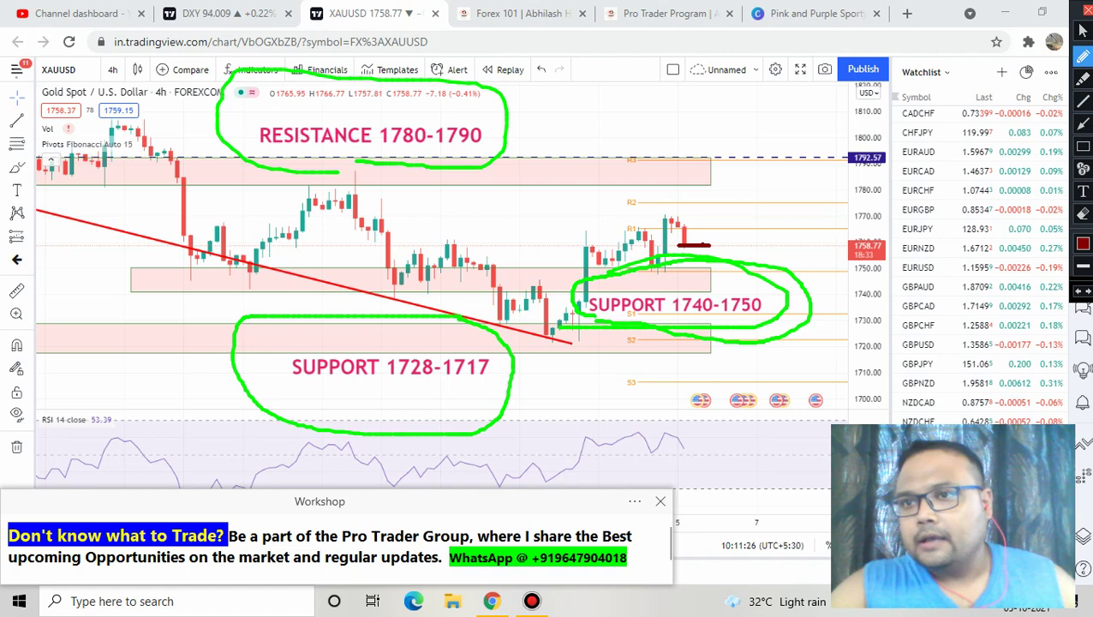
key(Escape)
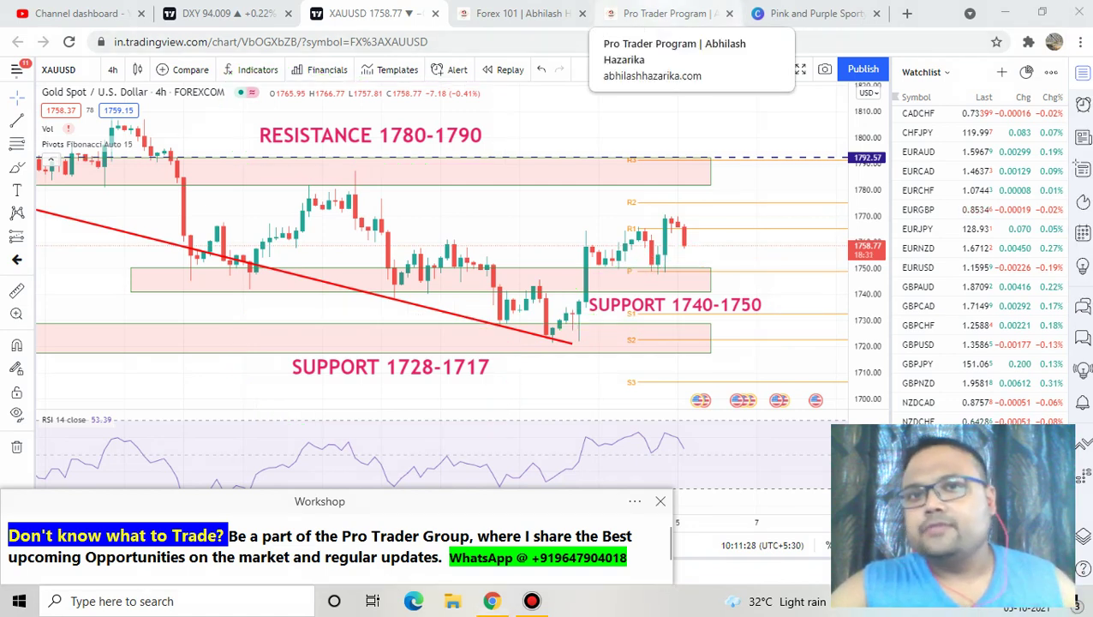
click(692, 10)
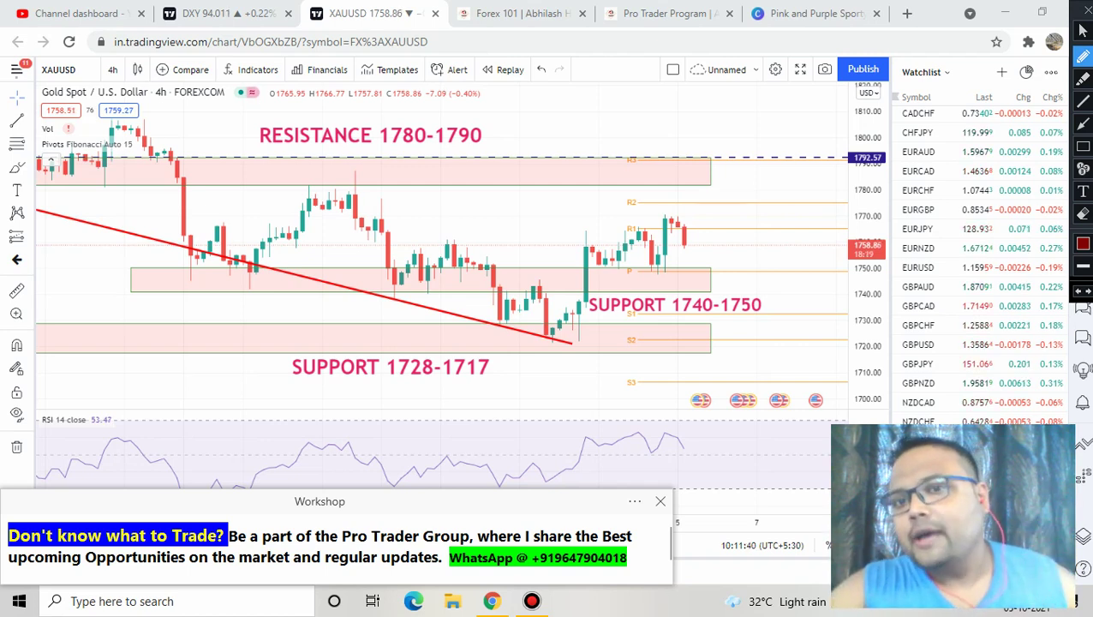
drag(731, 230, 730, 250)
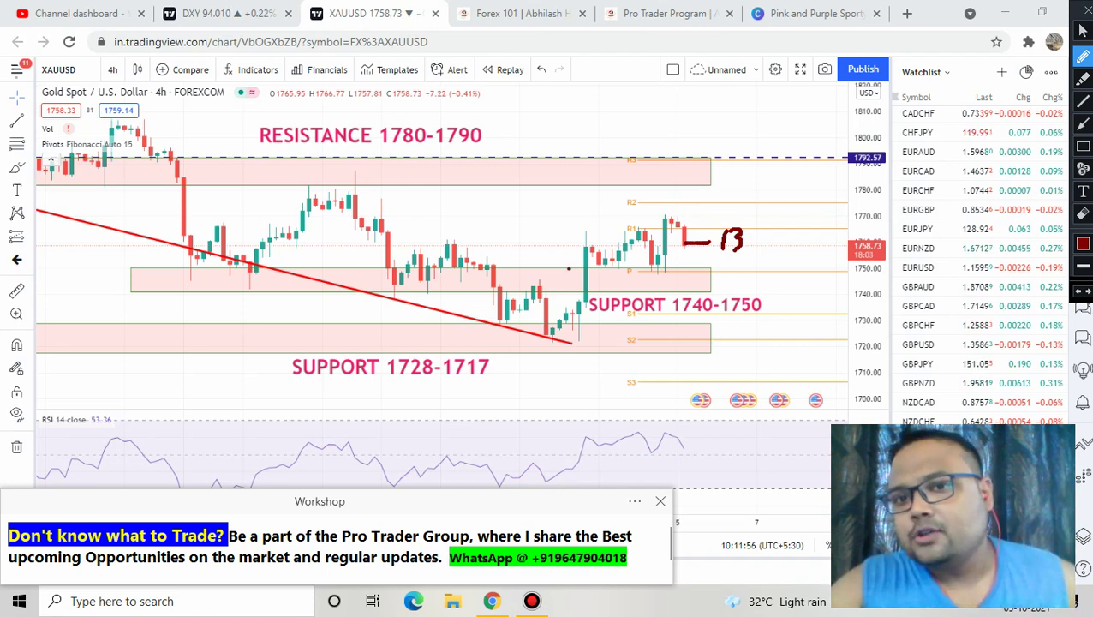
drag(622, 268, 698, 263)
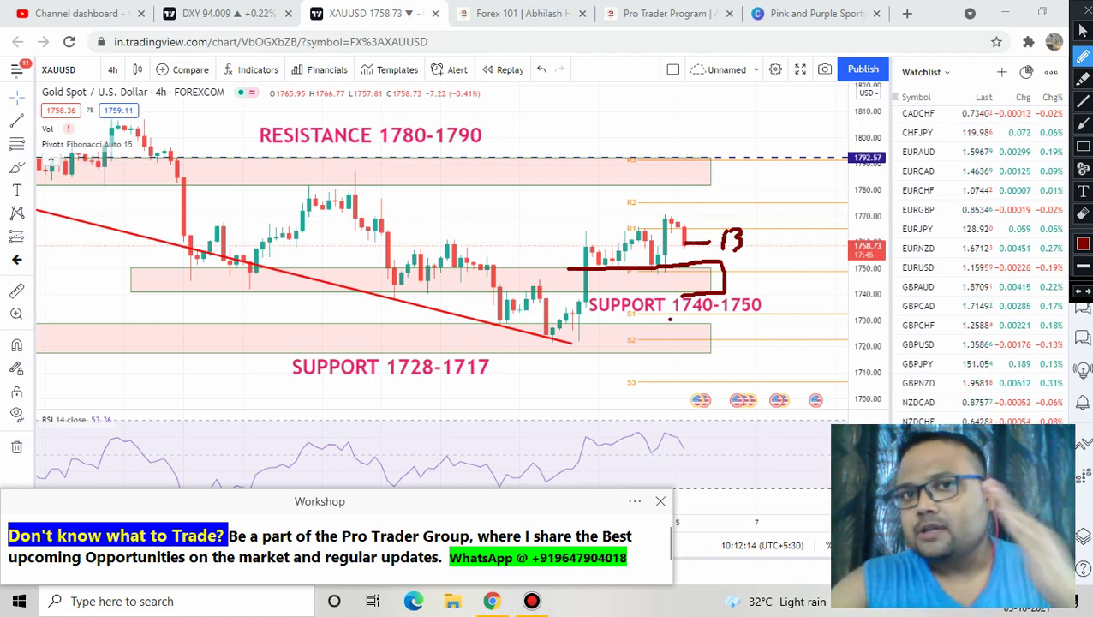
mouse_move(672, 267)
mouse_down()
mouse_move(696, 289)
mouse_move(731, 230)
mouse_up()
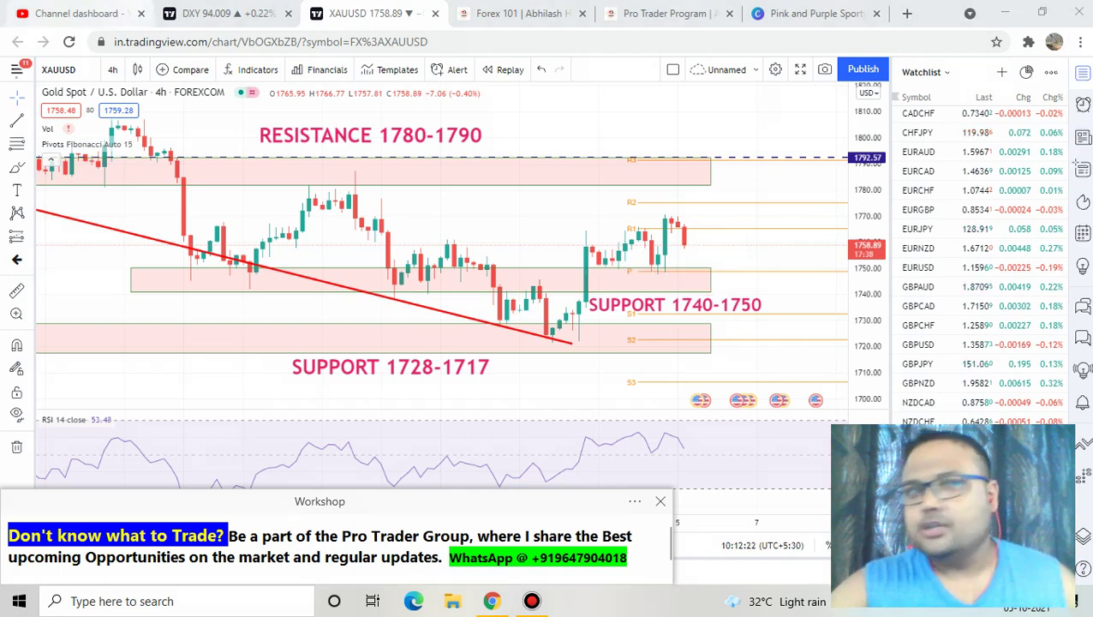
click(225, 13)
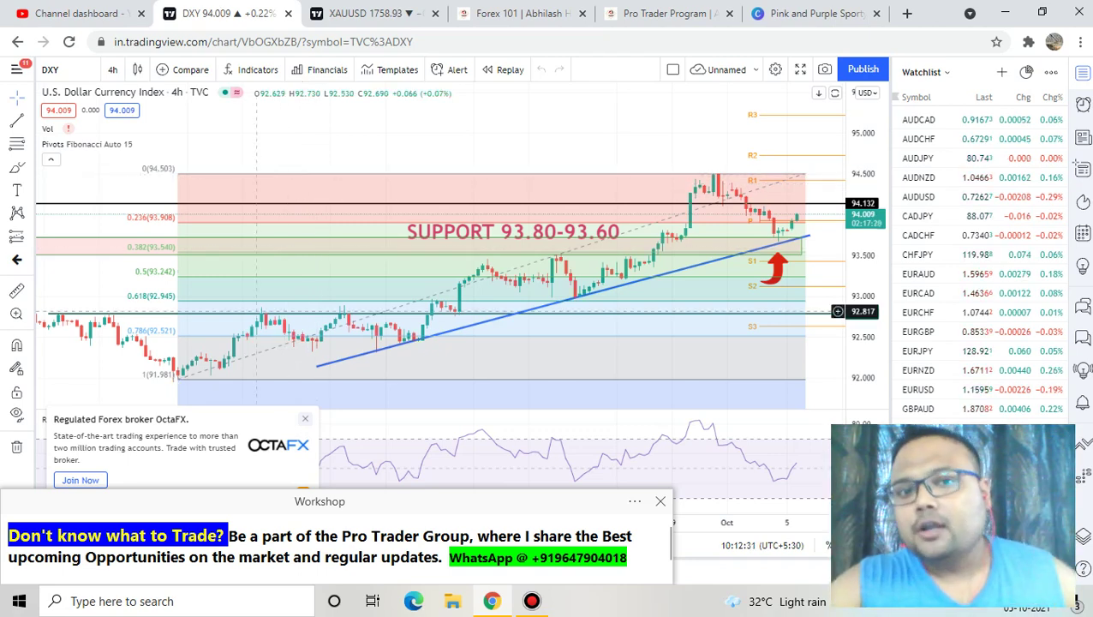
Close the advertisement and delete the Fibonacci retracement from the Dollar Index chart
click(304, 418)
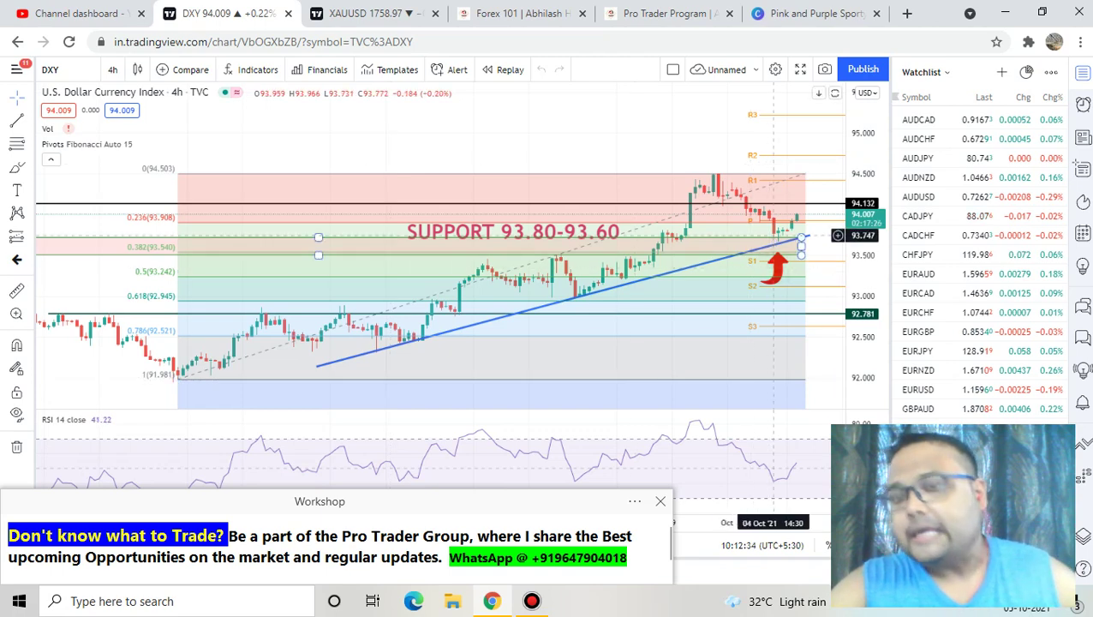
click(635, 174)
key(Delete)
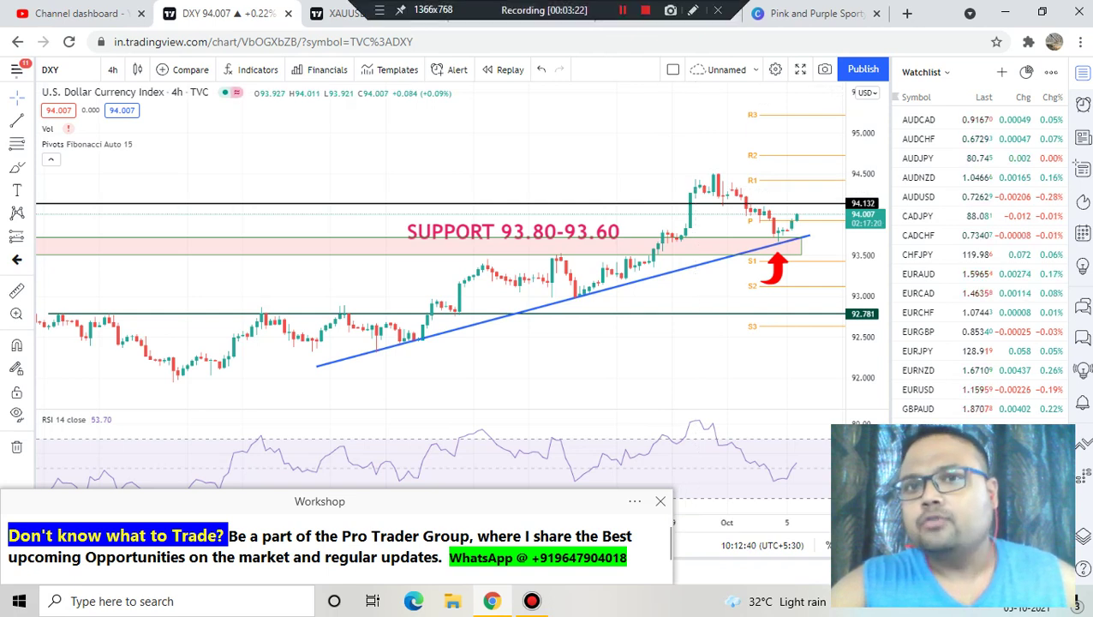
With the screen pen, circle the support-and-trendline bounce and sketch swing arrows over earlier candles
click(693, 10)
mouse_move(776, 226)
mouse_down()
mouse_move(752, 240)
mouse_move(806, 265)
mouse_move(781, 224)
mouse_up()
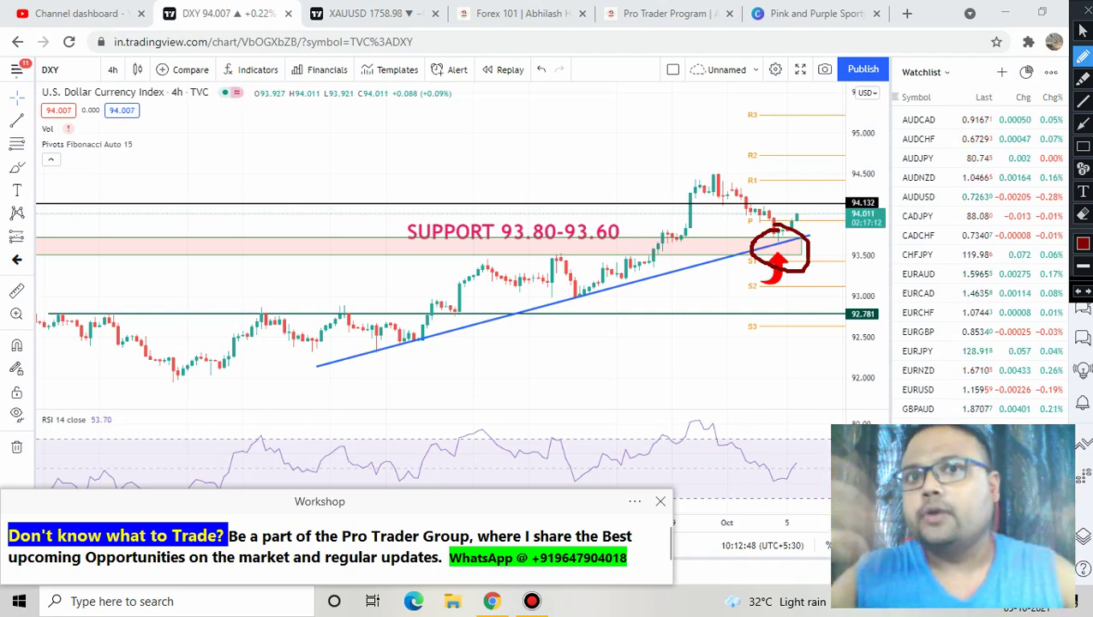
mouse_move(200, 233)
mouse_down()
mouse_move(195, 152)
mouse_move(216, 182)
mouse_up()
drag(280, 135, 302, 250)
mouse_move(271, 207)
mouse_down()
mouse_move(300, 240)
mouse_move(321, 217)
mouse_up()
mouse_move(255, 274)
mouse_down()
mouse_move(248, 379)
mouse_move(276, 353)
mouse_up()
drag(371, 305, 367, 371)
drag(337, 333, 396, 341)
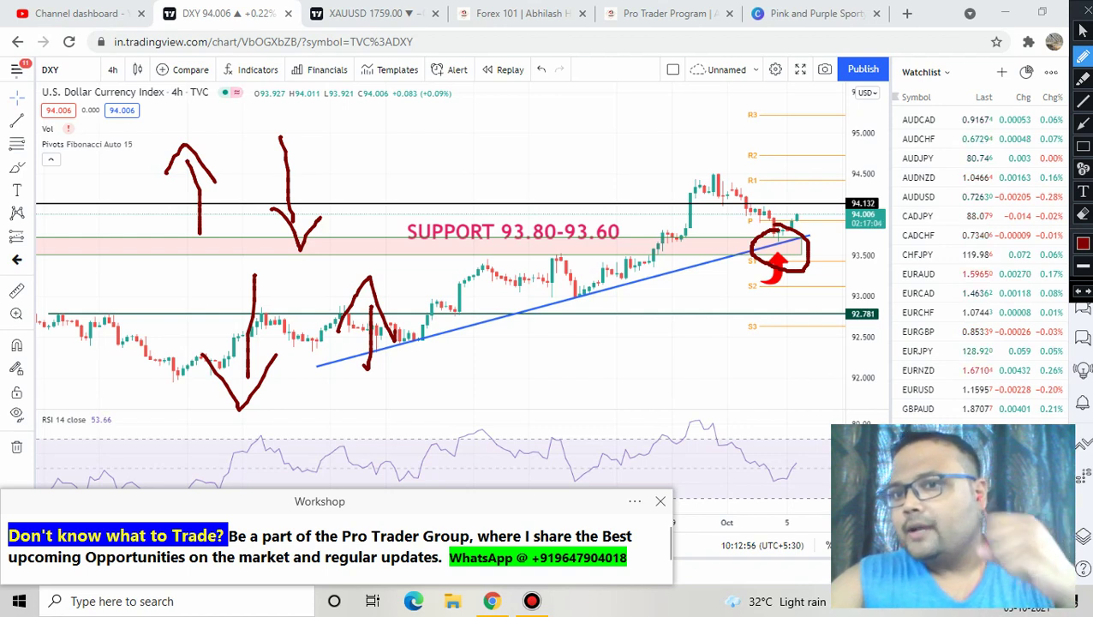
Sketch strokes near the upper pivot levels, then clear the sketches and return to the gold chart
drag(746, 205, 811, 199)
drag(754, 135, 799, 194)
click(832, 161)
drag(845, 105, 859, 165)
drag(874, 93, 906, 157)
mouse_move(799, 104)
mouse_down()
mouse_move(796, 150)
mouse_move(833, 166)
mouse_up()
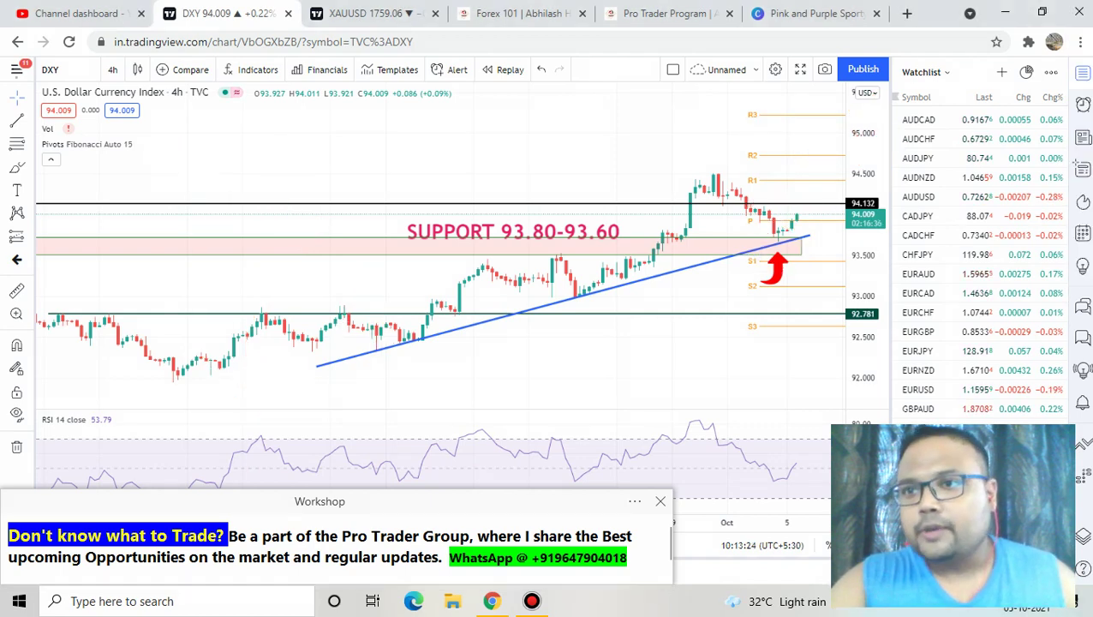
key(ctrl+Tab)
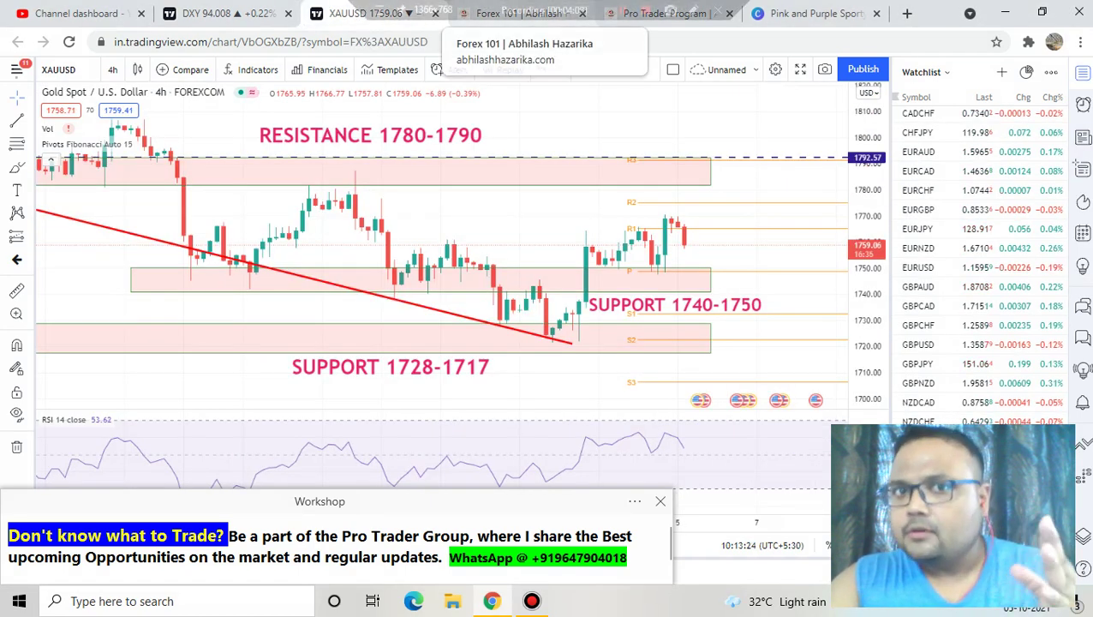
Draw a freehand dip into the 1740-1750 support, underline 1750, and add upward bounce arrows
click(693, 10)
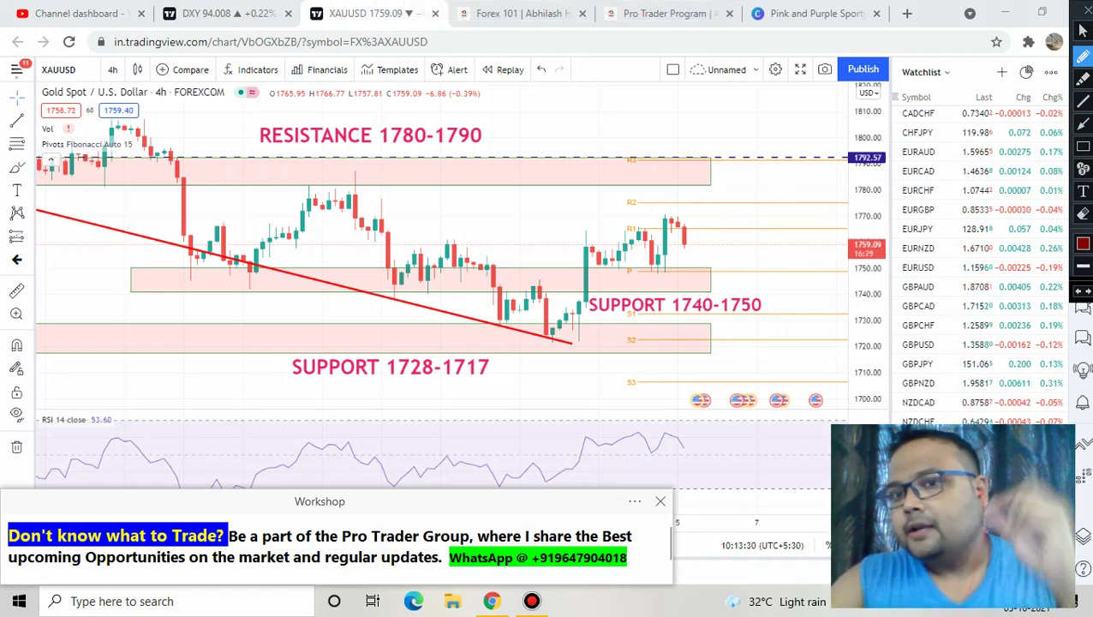
mouse_move(678, 262)
mouse_down()
mouse_move(702, 281)
mouse_move(758, 215)
mouse_up()
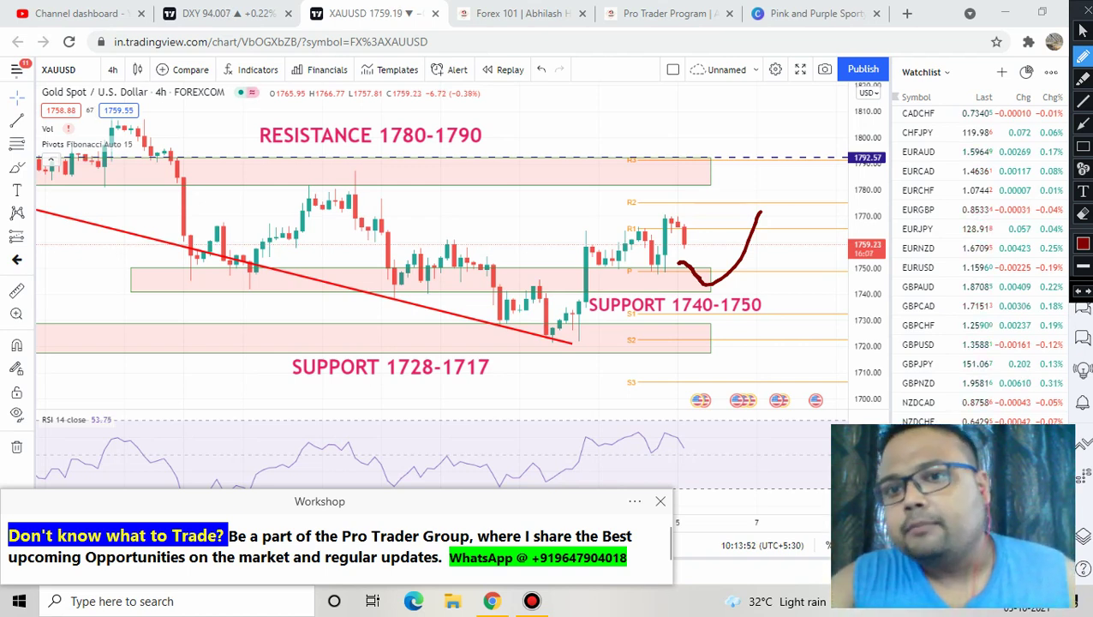
drag(645, 296, 702, 286)
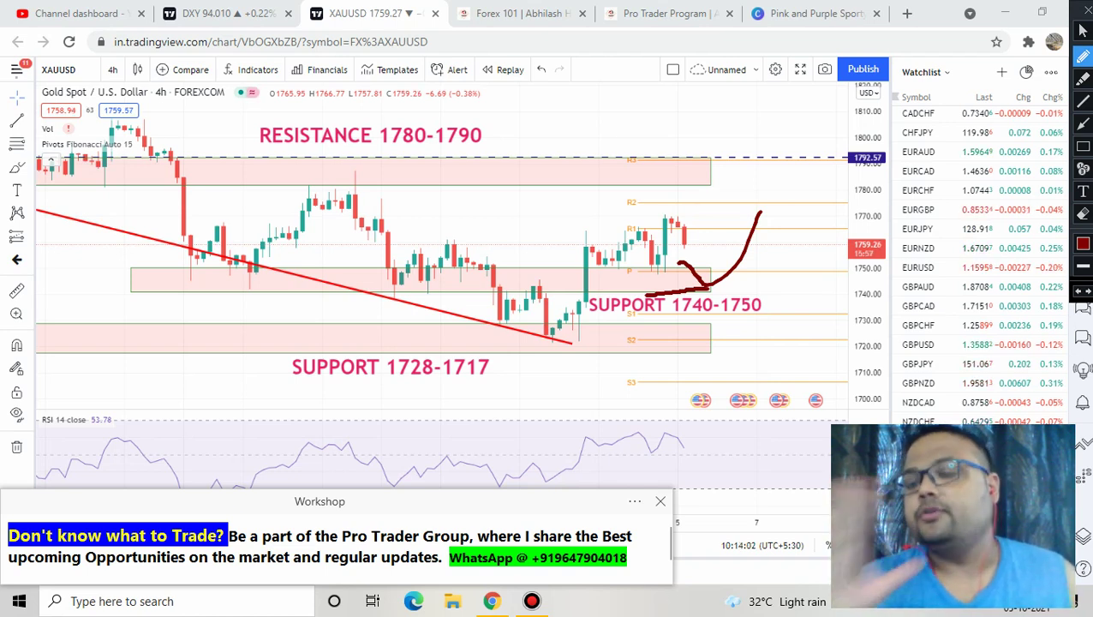
mouse_move(645, 271)
mouse_down()
mouse_move(674, 270)
mouse_move(709, 295)
mouse_up()
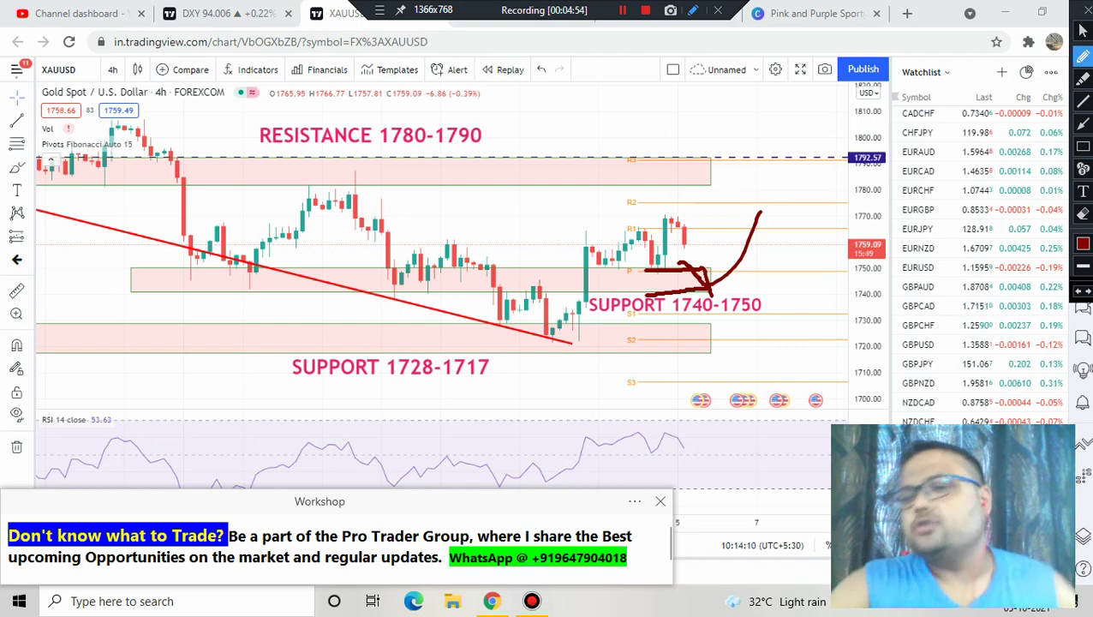
mouse_move(670, 273)
mouse_down()
mouse_move(696, 298)
mouse_move(768, 214)
mouse_up()
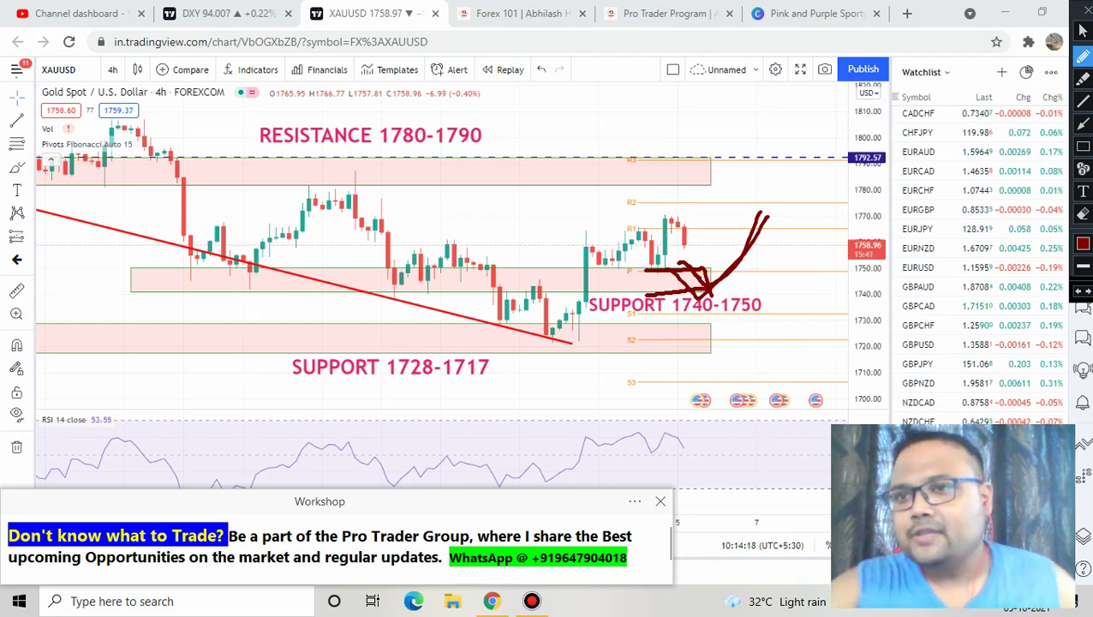
Switch to the Pro Trader Program browser tab and scroll through its description, ending at the top
click(669, 13)
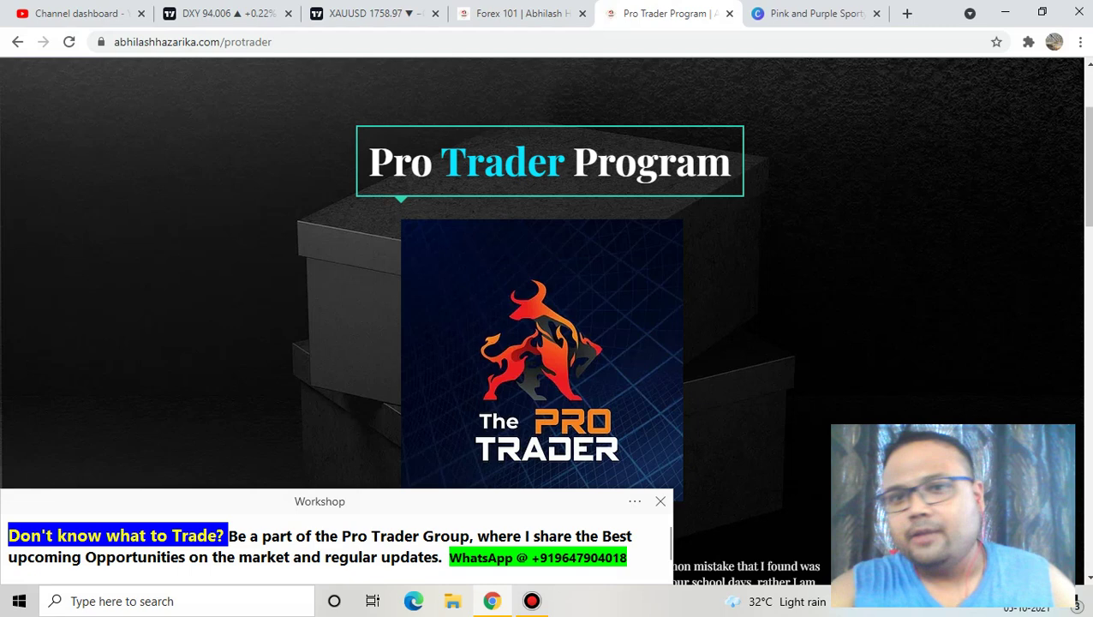
scroll(547, 274, up, 2)
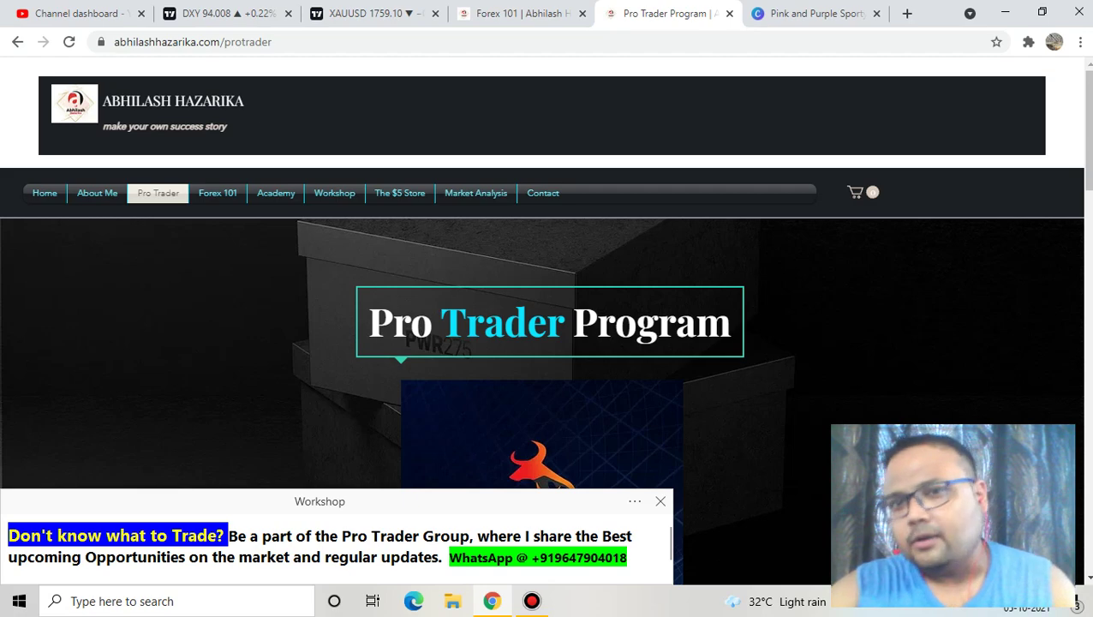
scroll(546, 317, down, 5)
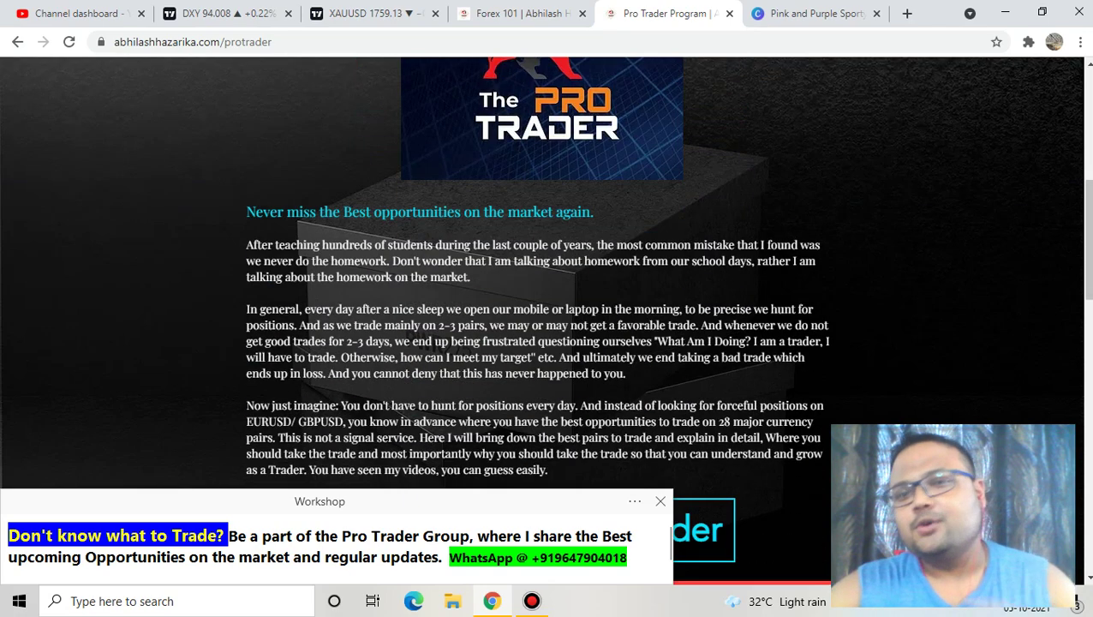
scroll(547, 317, up, 3)
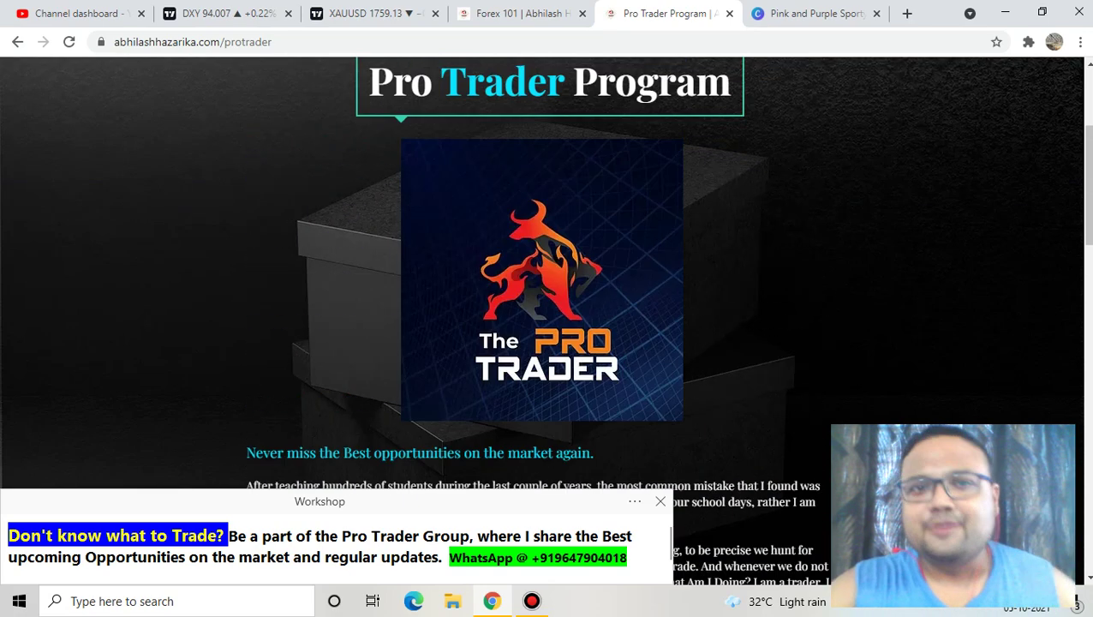
scroll(546, 317, up, 3)
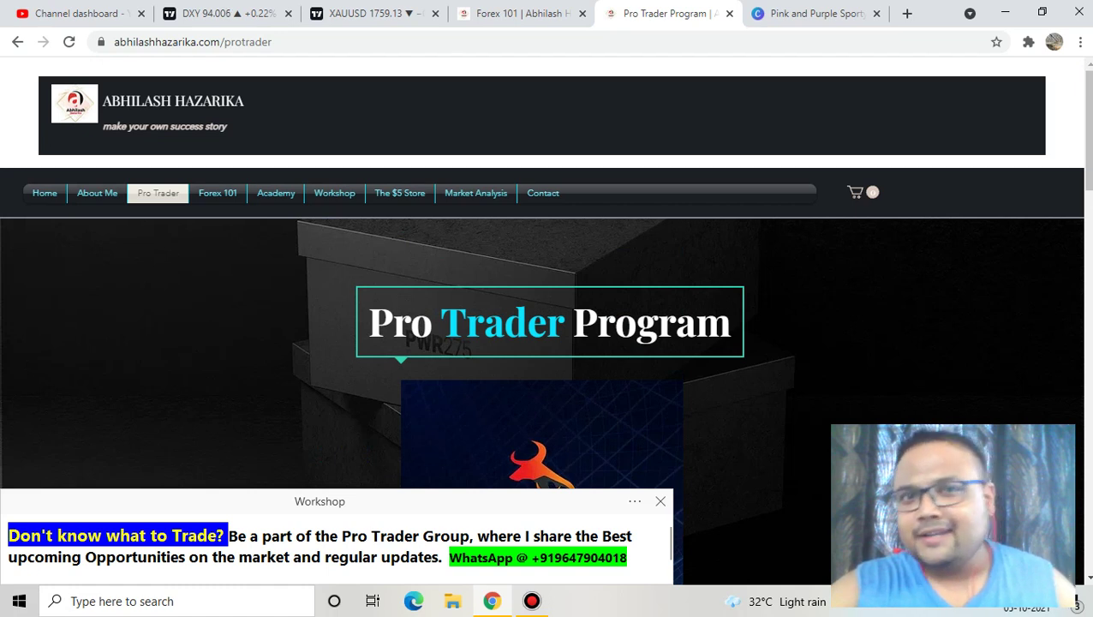